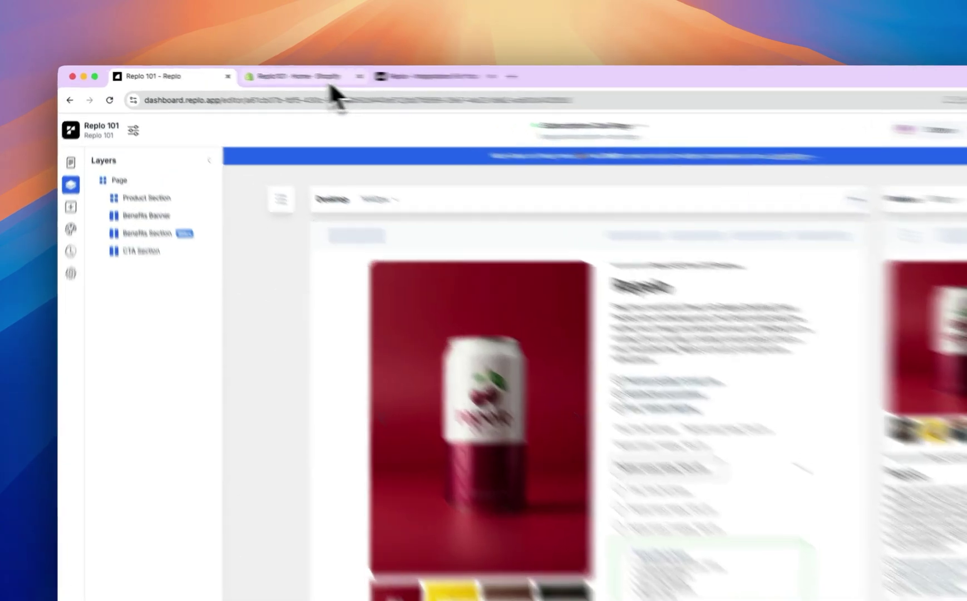
Step: Switch from the Replo editor to the Replo101 store's Shopify admin tab
click(256, 73)
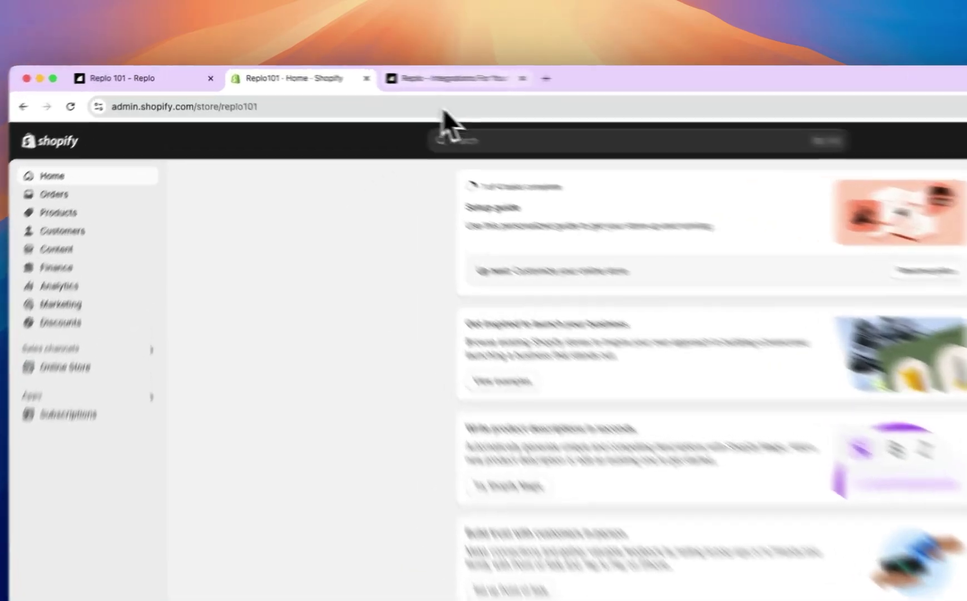
click(359, 73)
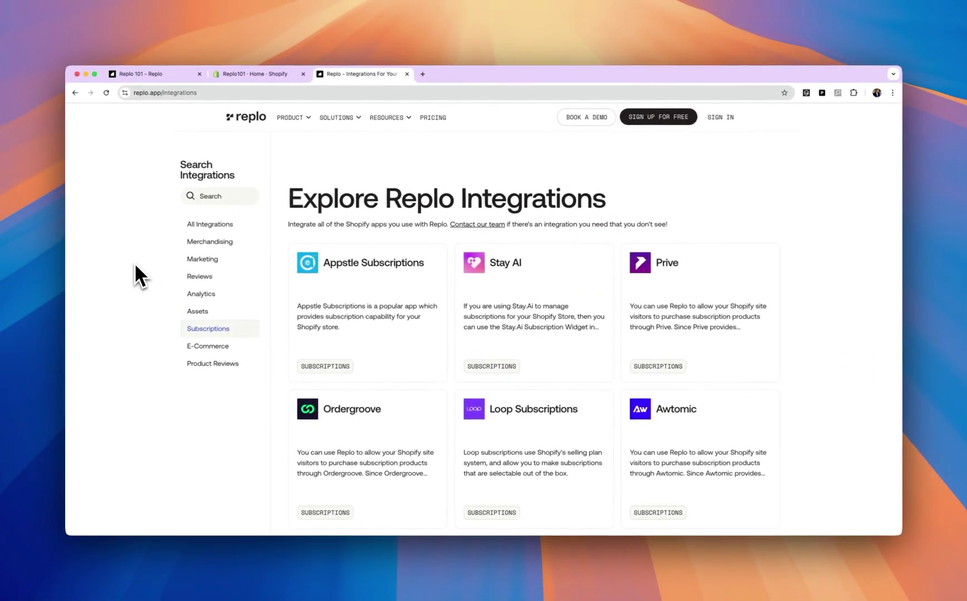
scroll(624, 250, down, 3)
scroll(624, 250, down, 4)
scroll(625, 250, down, 3)
scroll(624, 249, up, 10)
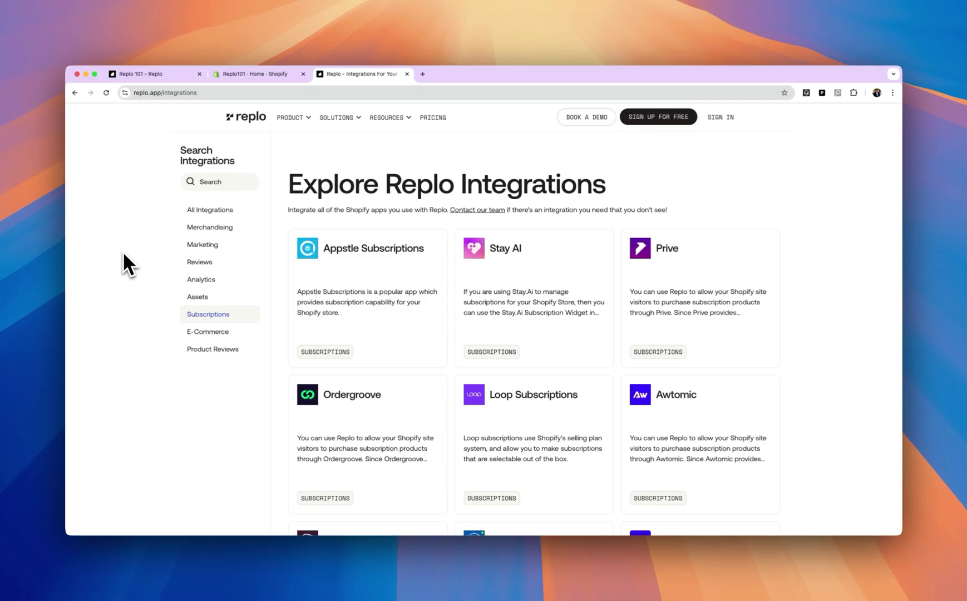
key(ctrl+shift+Tab)
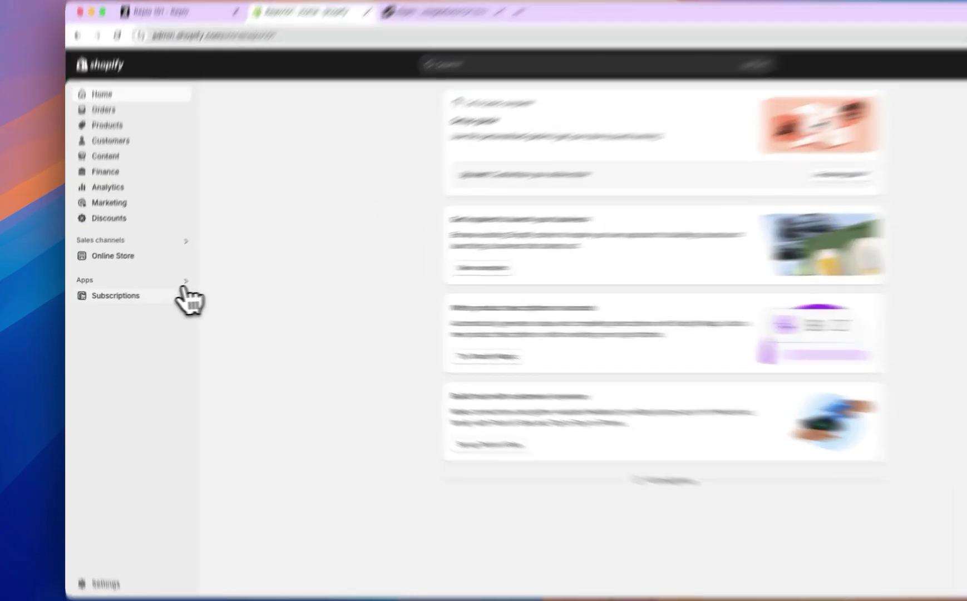
Step: Open the cola-sub plan in Subscriptions to review its weekly 20% and biweekly 18% discounts
click(123, 298)
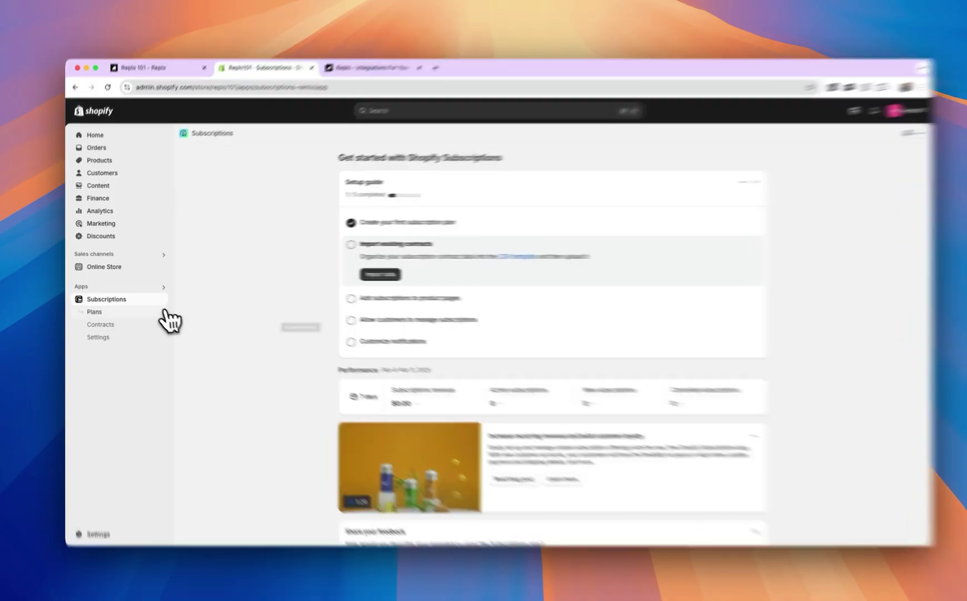
click(164, 312)
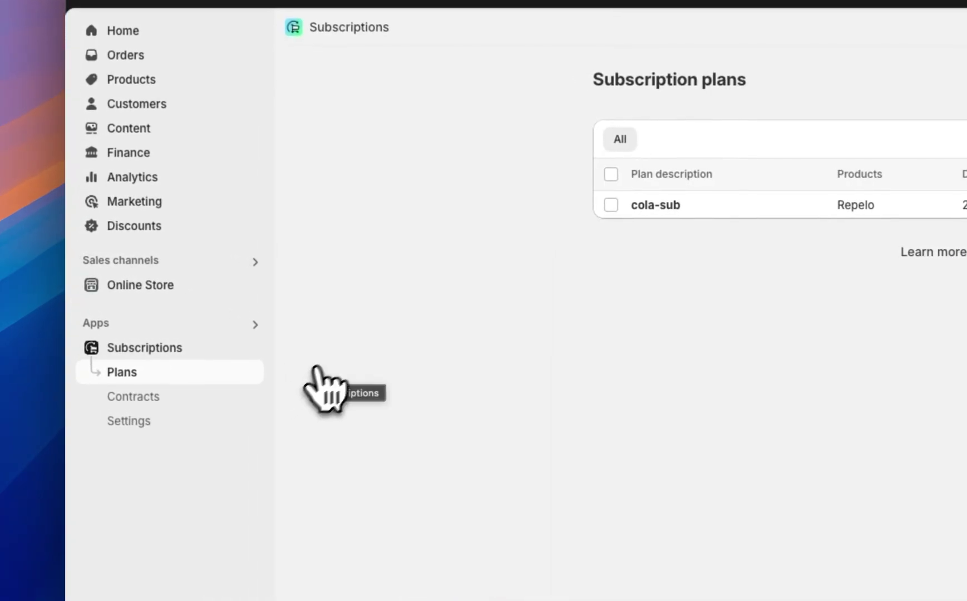
click(655, 204)
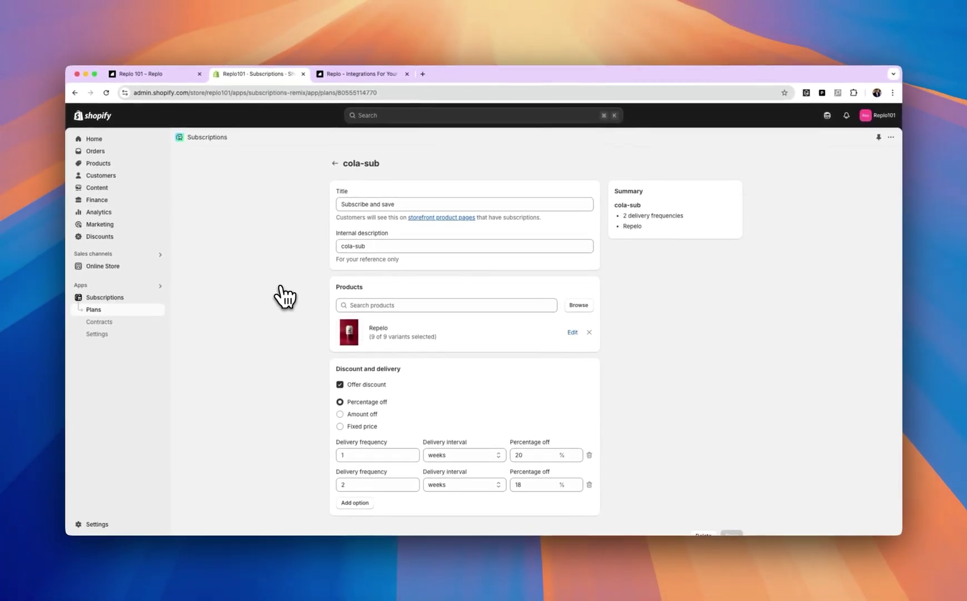
scroll(479, 328, down, 1)
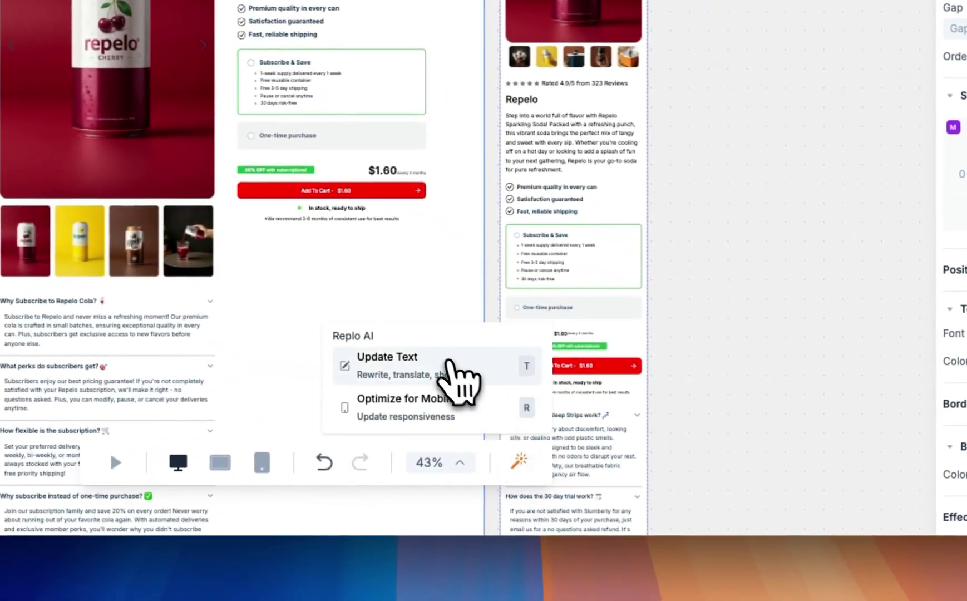
Step: Have Replo AI rewrite the page copy to punchily promote the subscribe-and-save offer
click(437, 361)
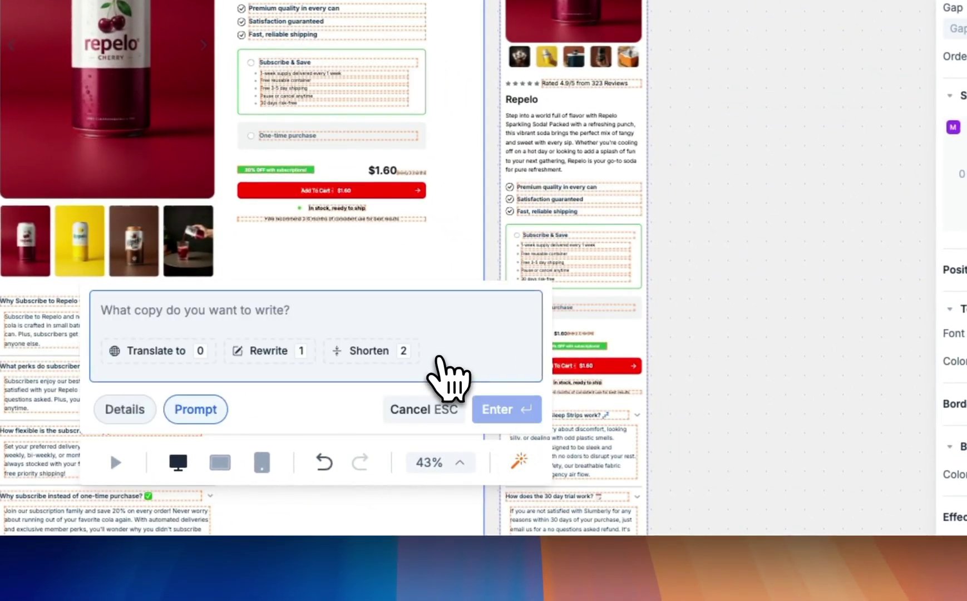
text(Rewrite to promote my subscribe and save offer, make it punchy)
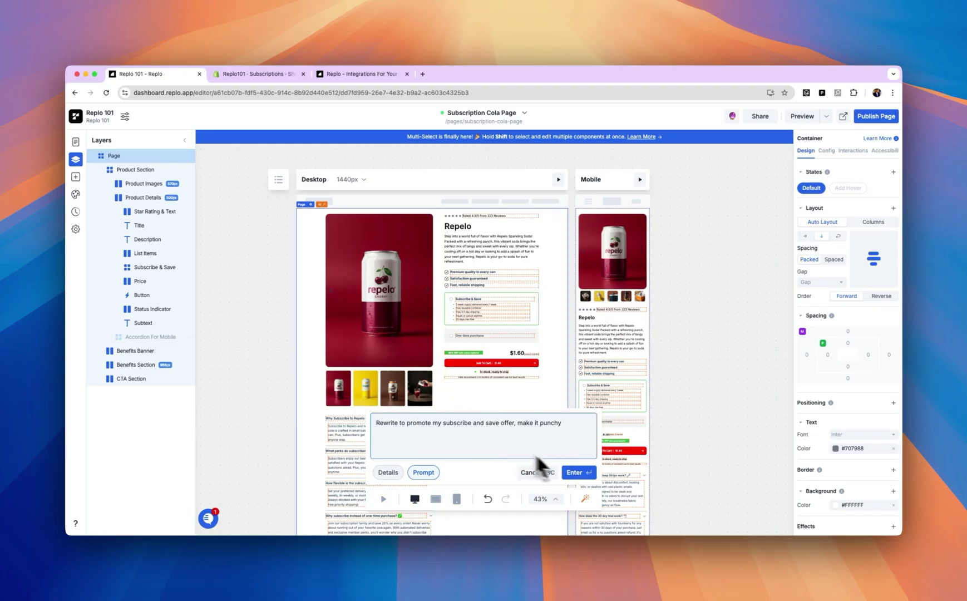
click(577, 472)
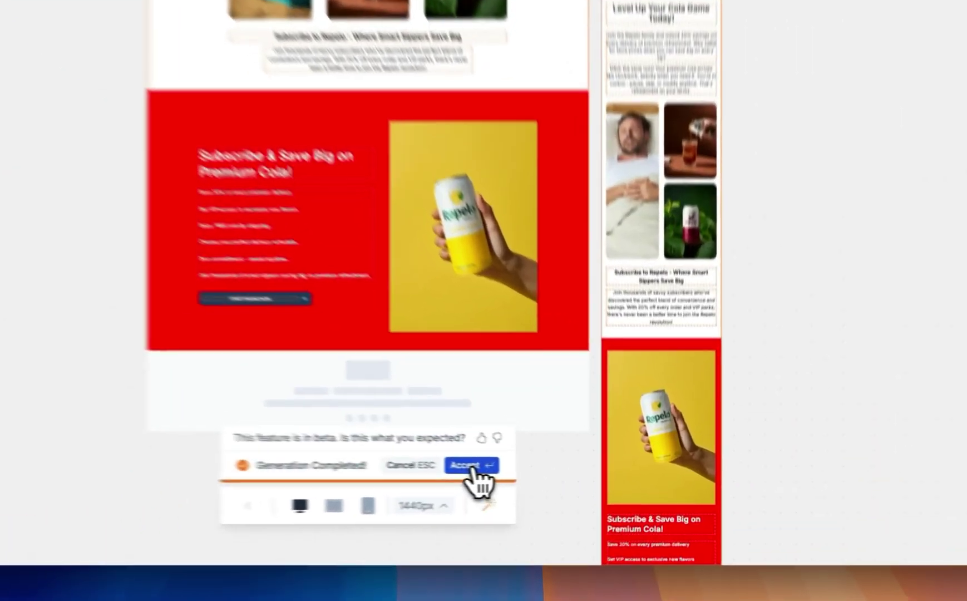
click(547, 474)
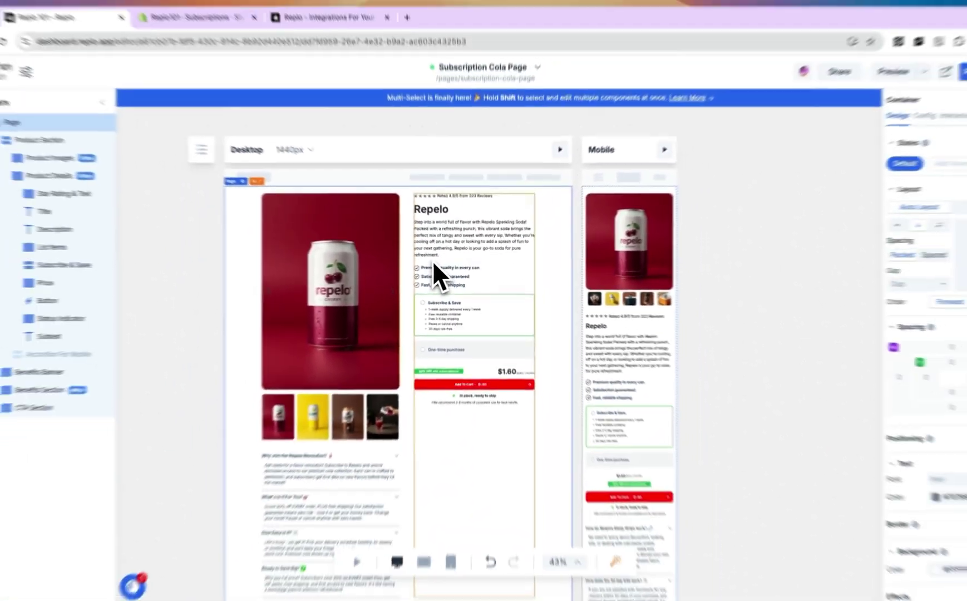
scroll(497, 346, up, 5)
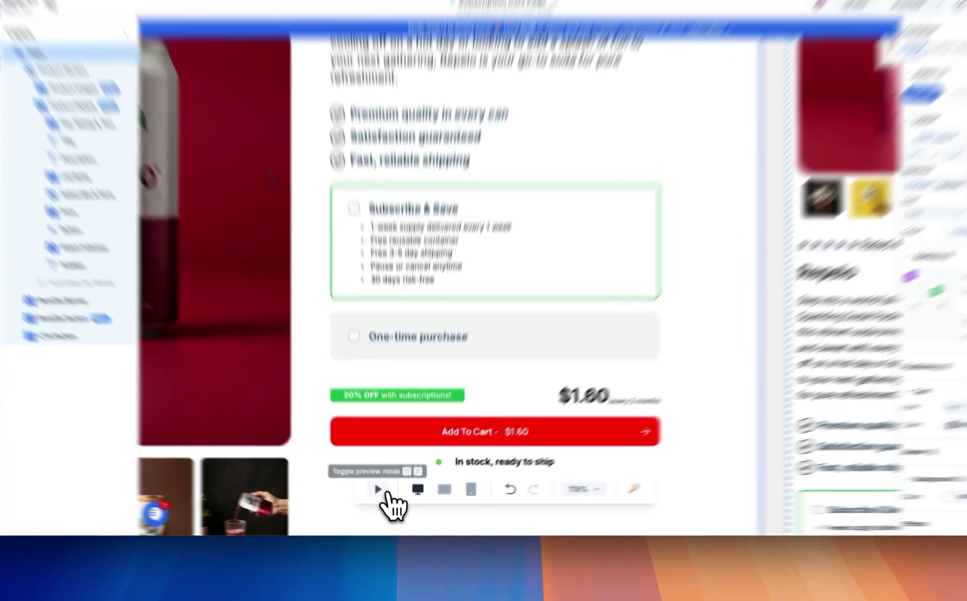
click(383, 499)
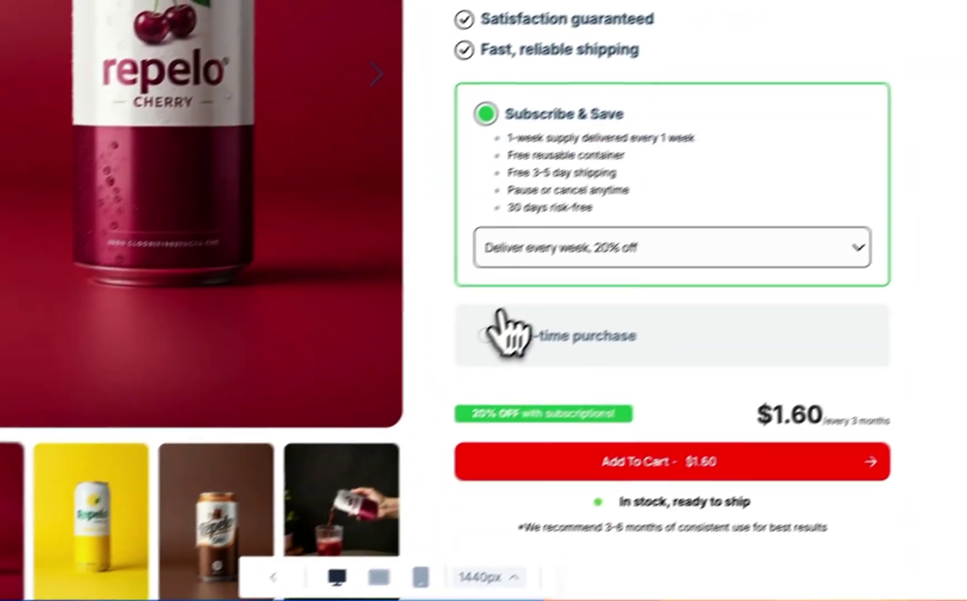
click(603, 244)
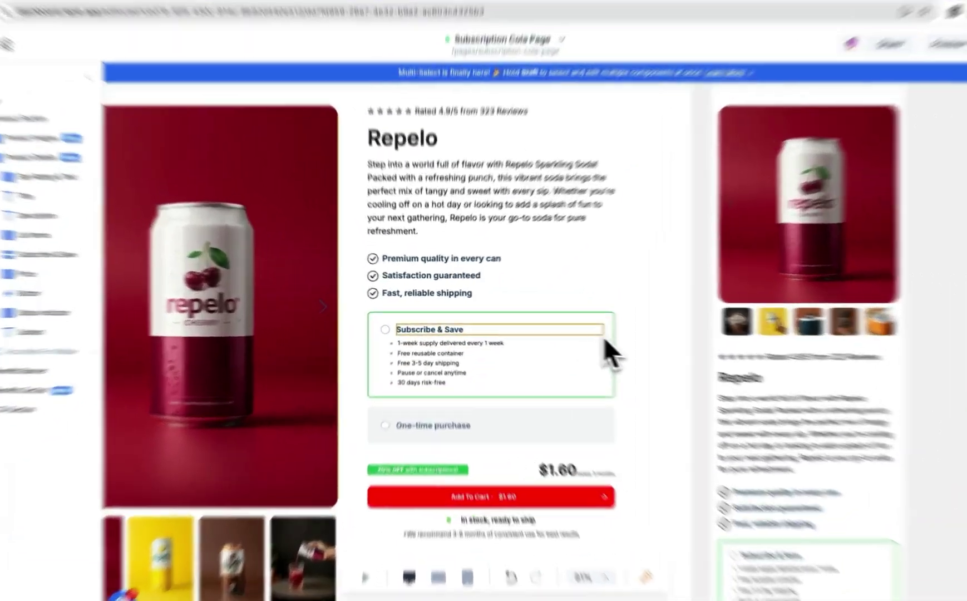
click(558, 328)
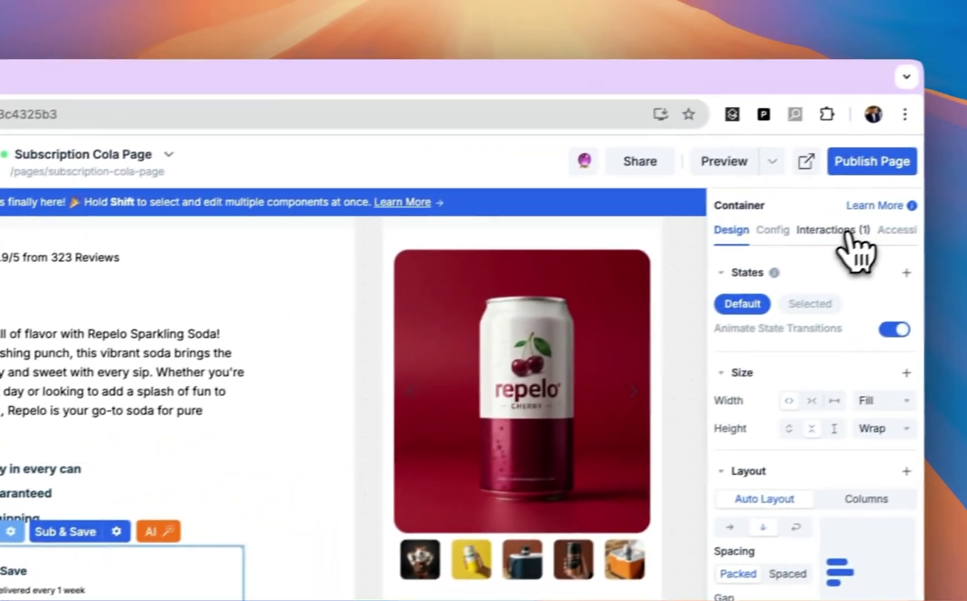
click(811, 235)
click(799, 403)
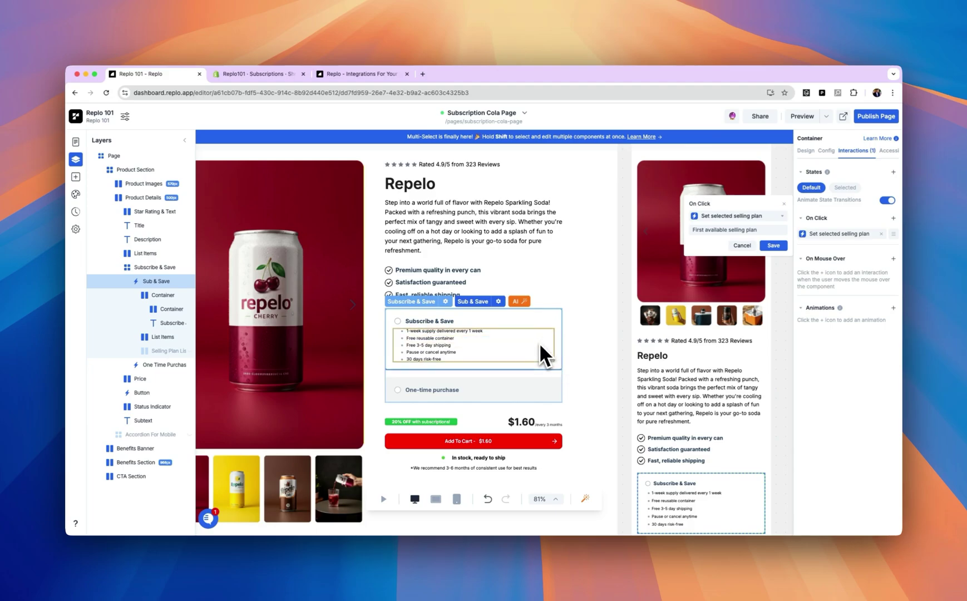
click(584, 316)
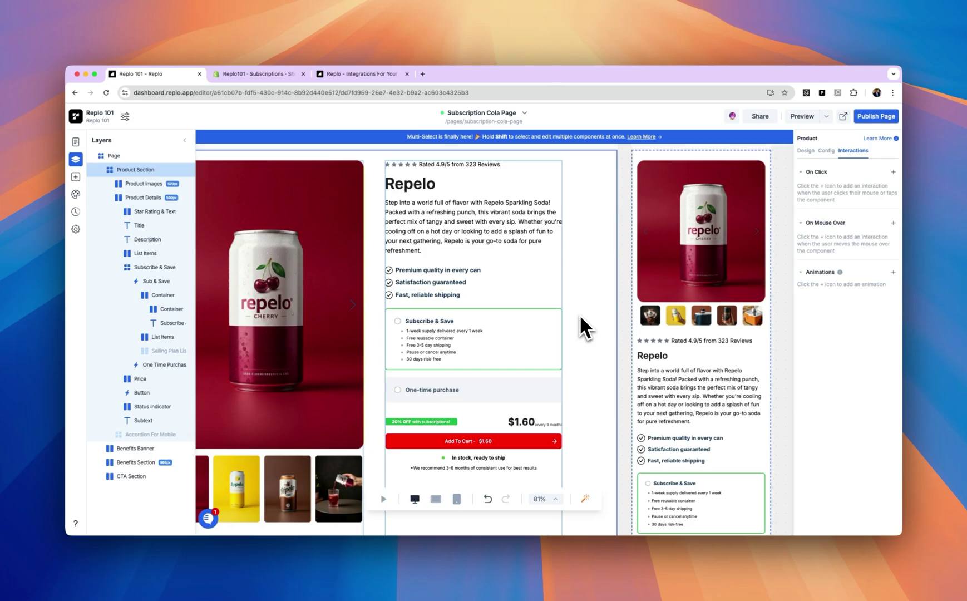
Step: Add a selling plan list below the shipping bullets
click(75, 177)
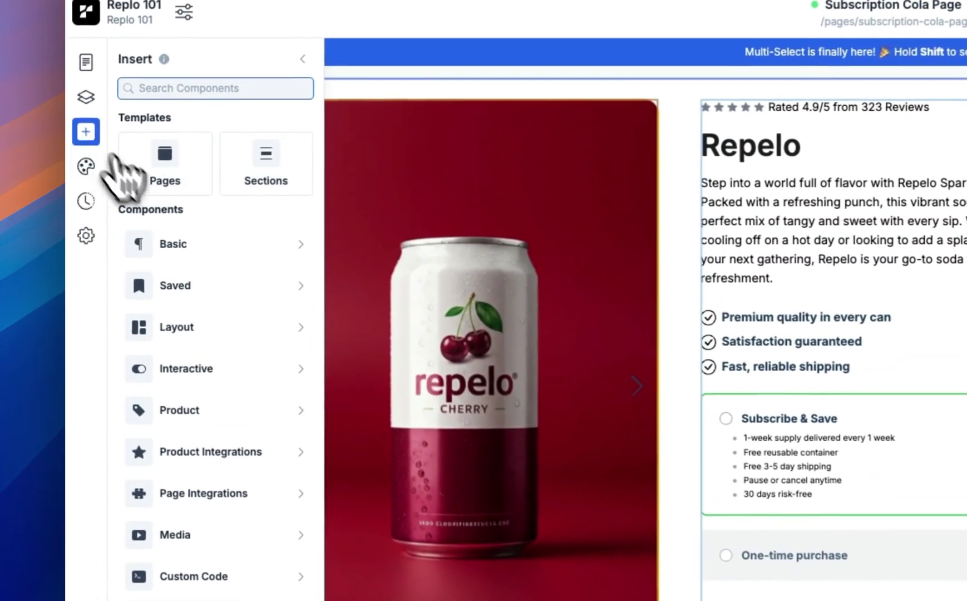
click(259, 388)
scroll(462, 294, down, 5)
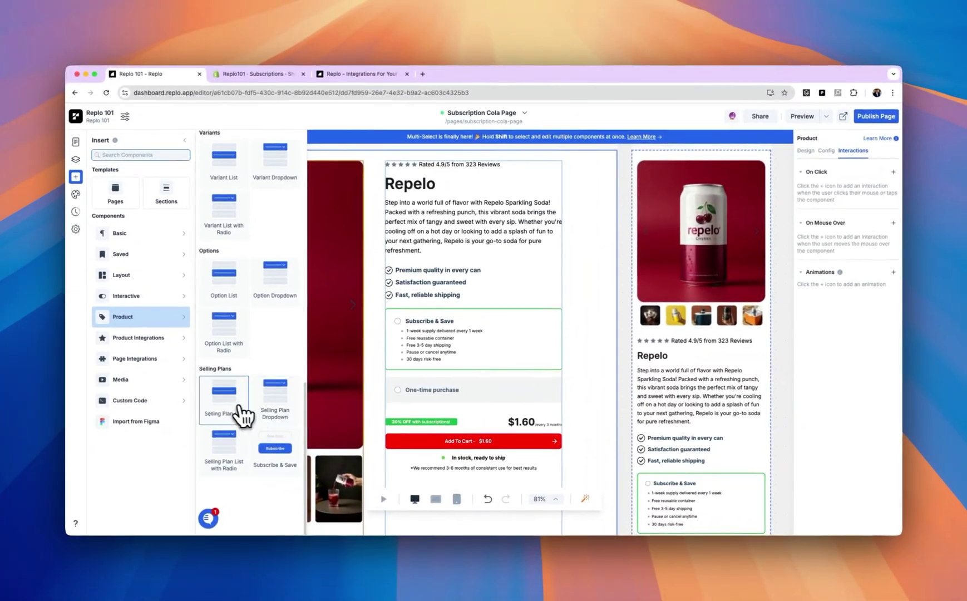
drag(233, 412, 457, 301)
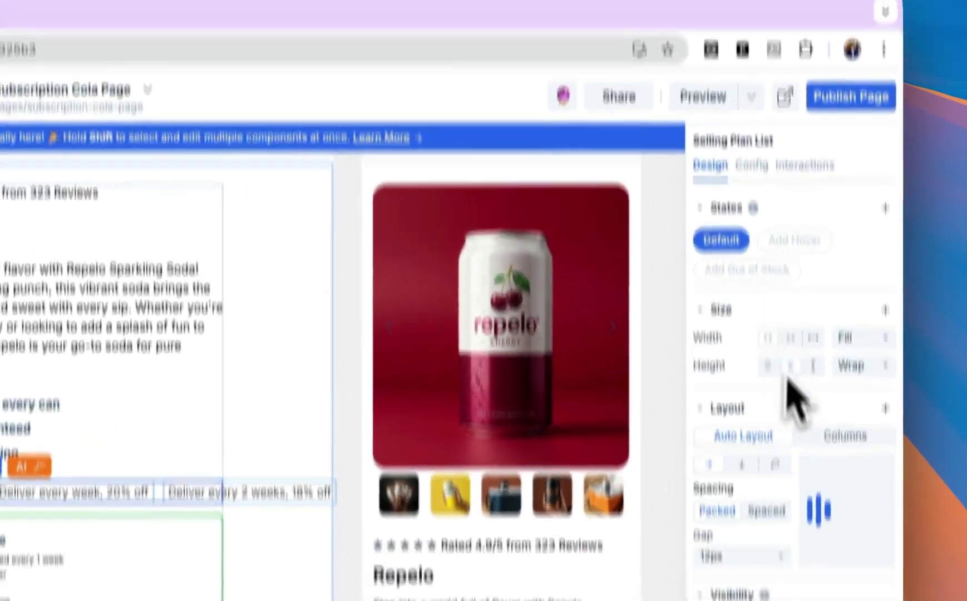
click(771, 333)
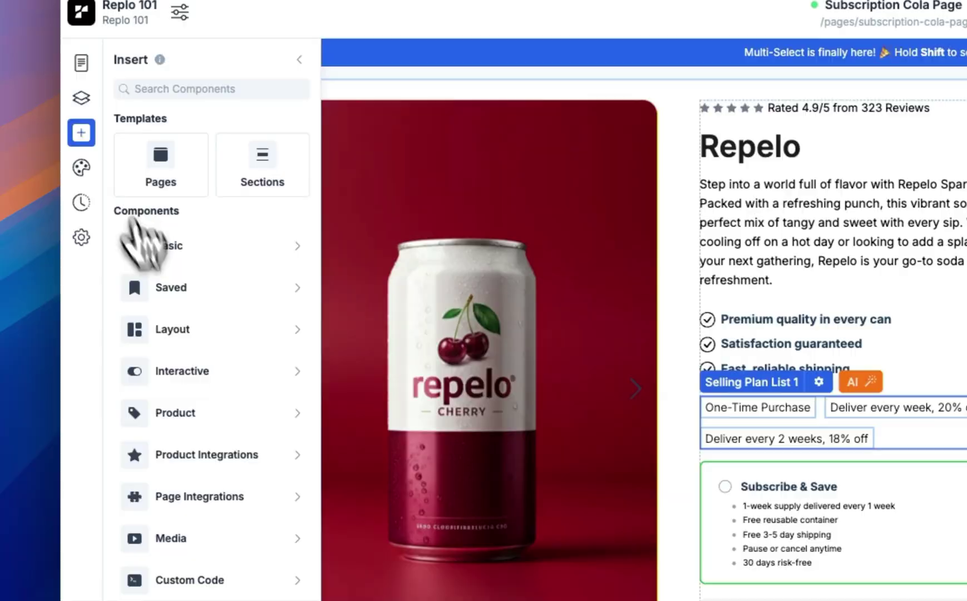
Step: Add a selling plan dropdown, a radio plan list and the Subscribe & Save block beneath them
click(212, 400)
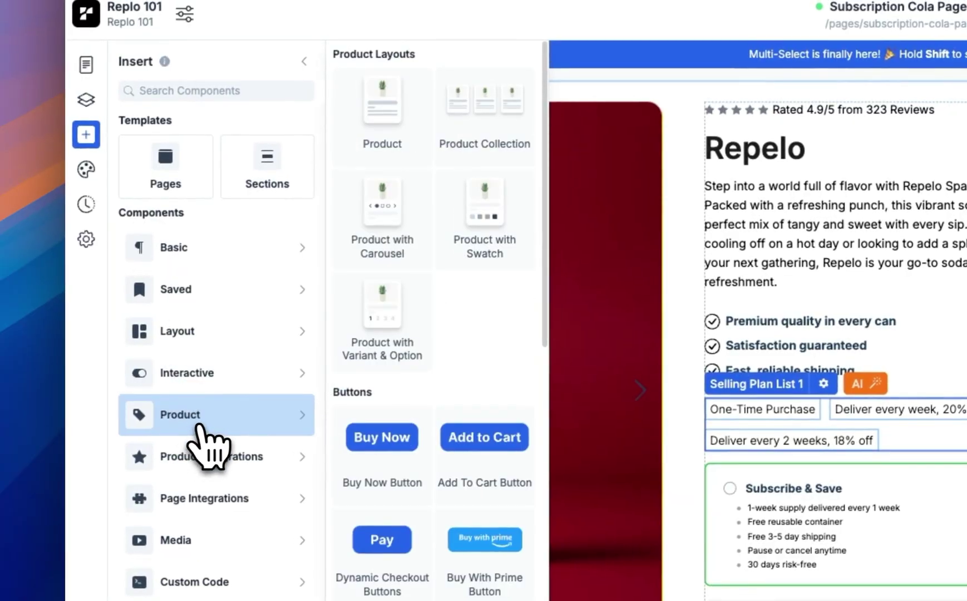
scroll(328, 328, down, 5)
drag(389, 367, 695, 245)
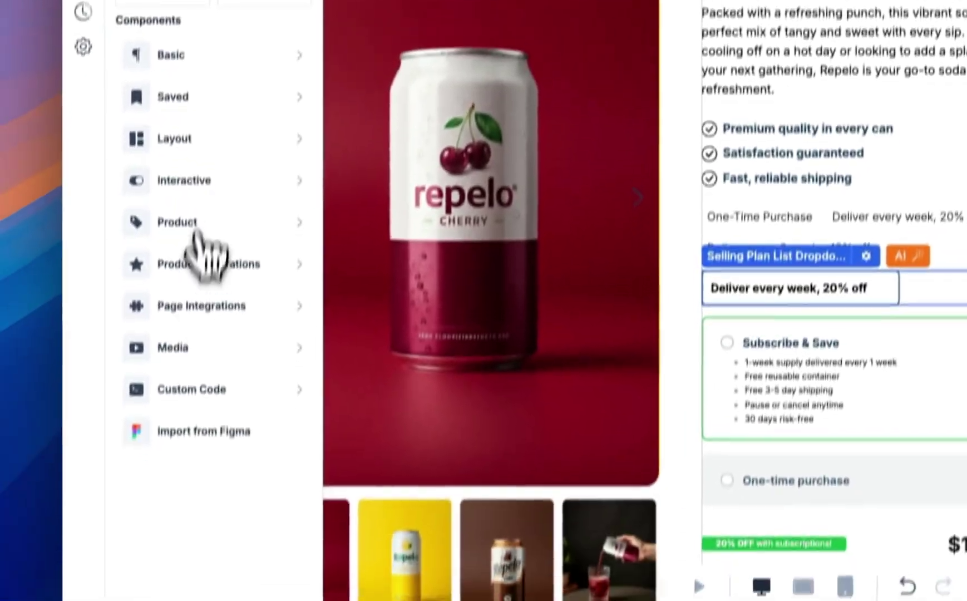
click(195, 229)
drag(400, 468, 573, 321)
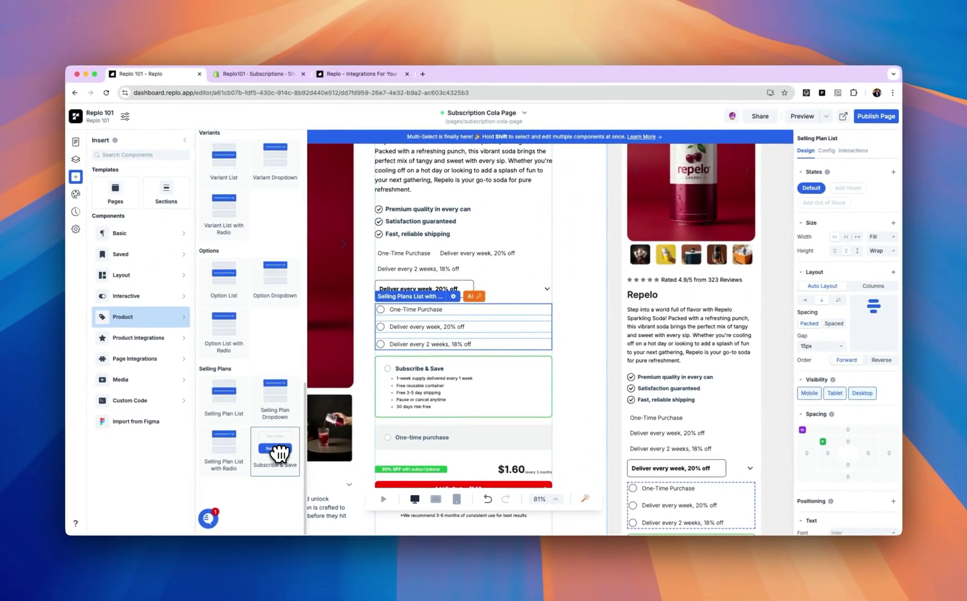
drag(275, 448, 476, 406)
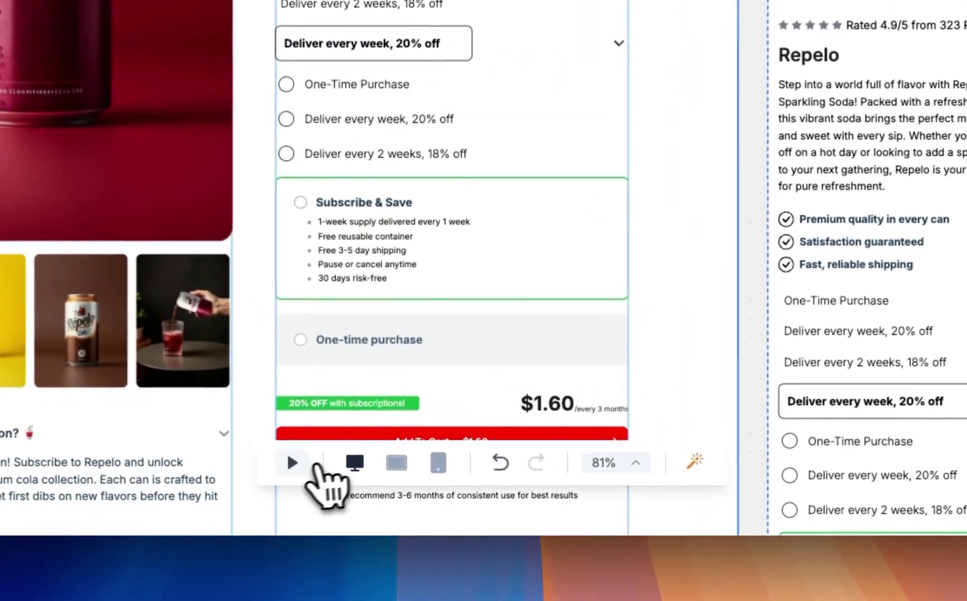
Step: Preview the page, switching delivery between every 2 weeks and the weekly 20% off plan
click(309, 464)
scroll(611, 233, down, 5)
scroll(610, 233, up, 5)
click(377, 236)
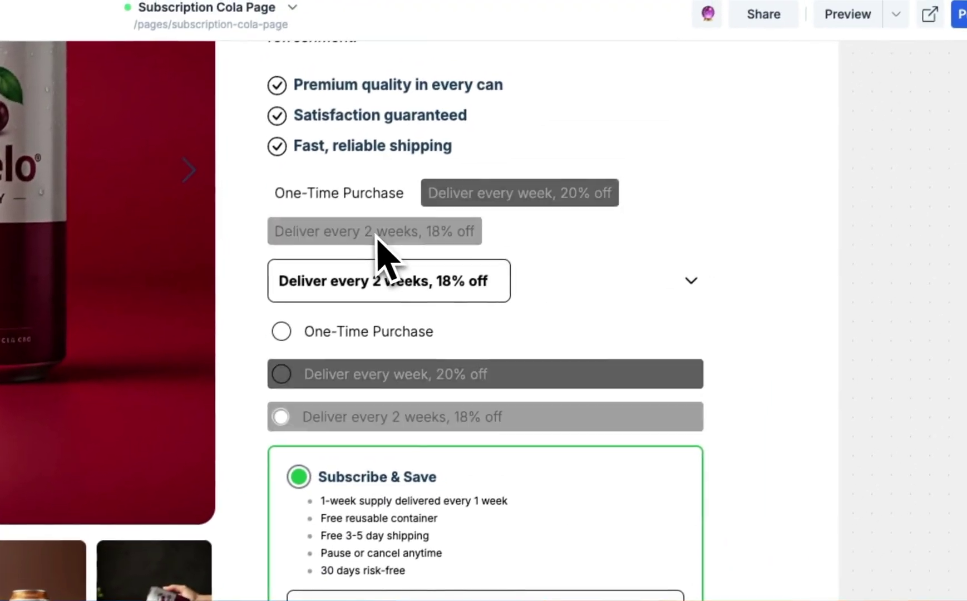
click(394, 283)
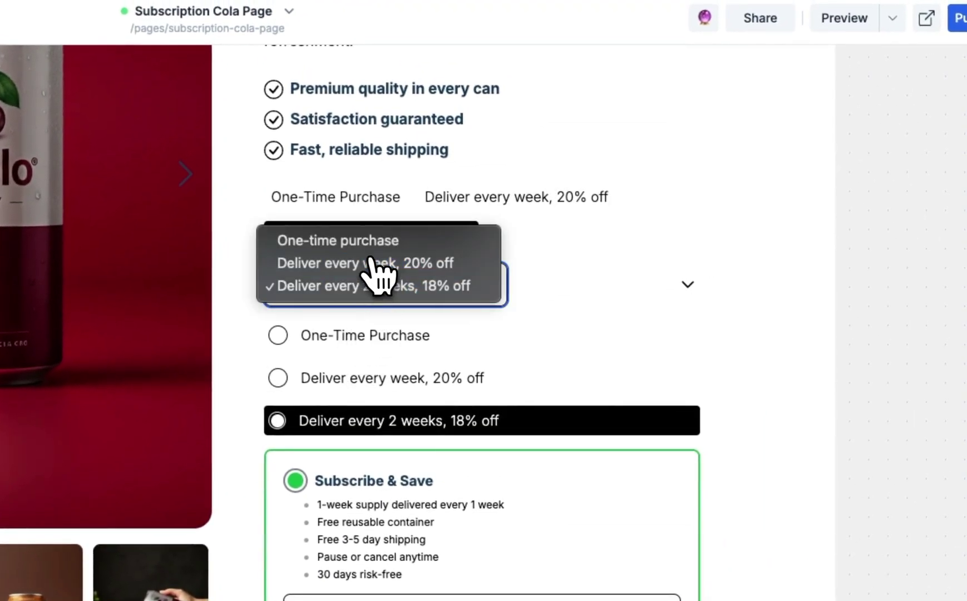
click(378, 262)
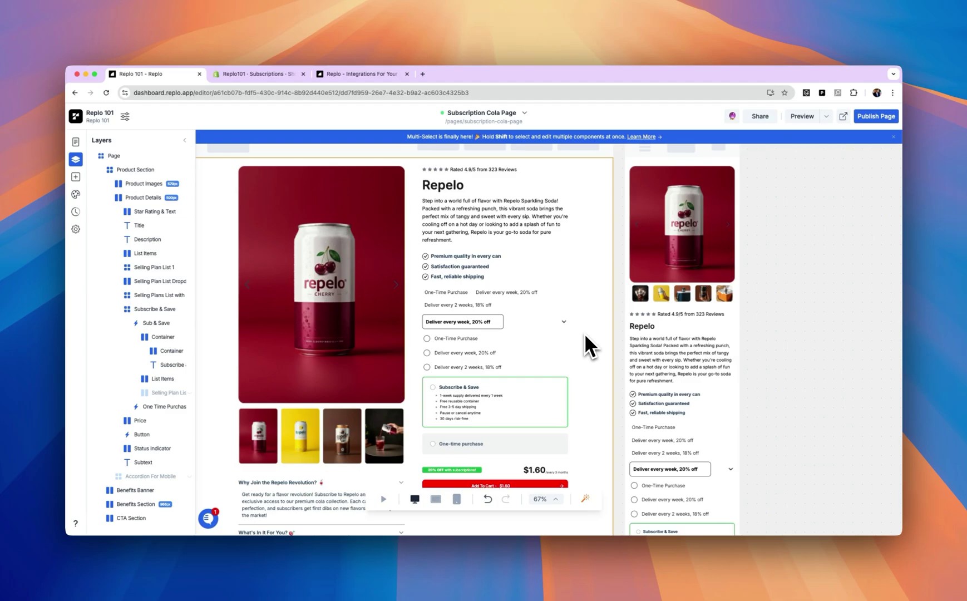
Step: Select the START SAVING NOW button and remove its existing add-to-cart click action
scroll(584, 332, down, 10)
scroll(584, 332, down, 5)
scroll(584, 332, down, 2)
click(301, 421)
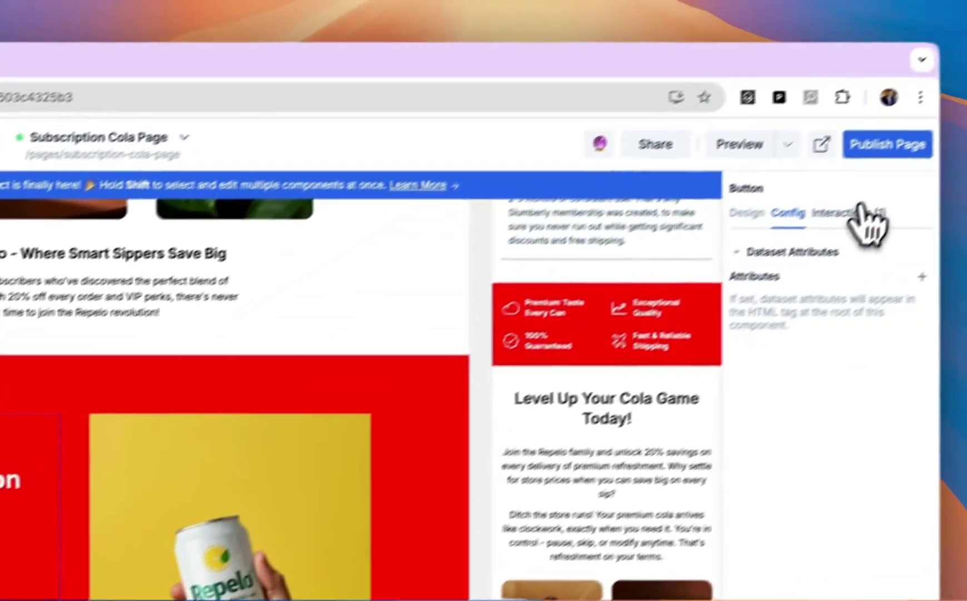
click(811, 235)
click(860, 310)
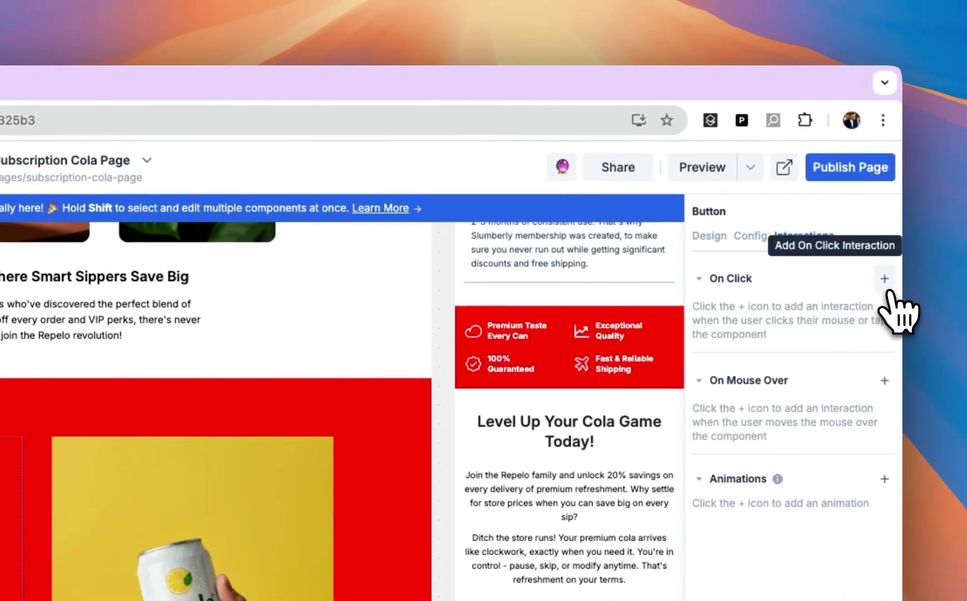
Step: Add a click action adding Repelo on the weekly 20%-off plan, sending shoppers to checkout
click(884, 278)
click(552, 296)
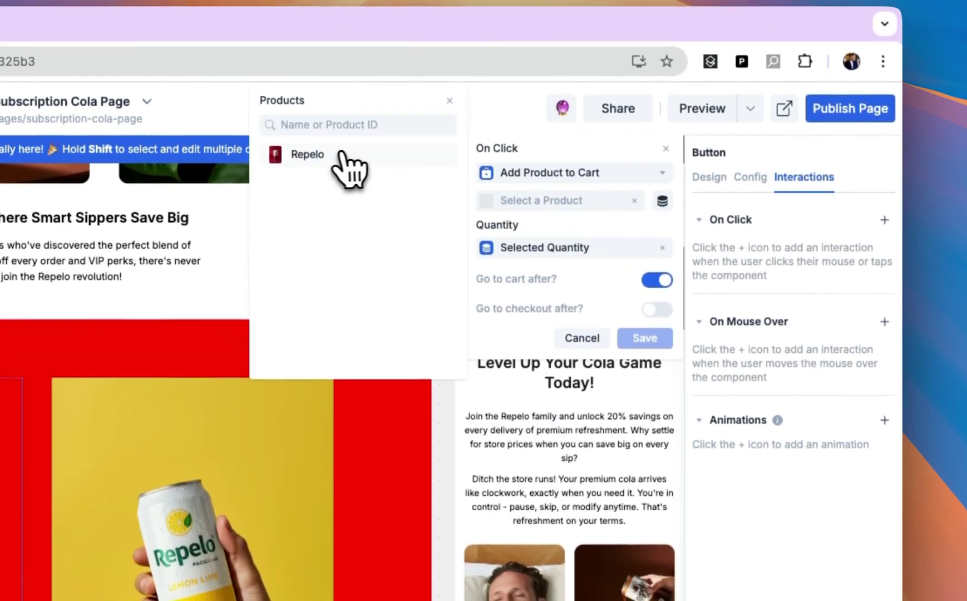
click(334, 154)
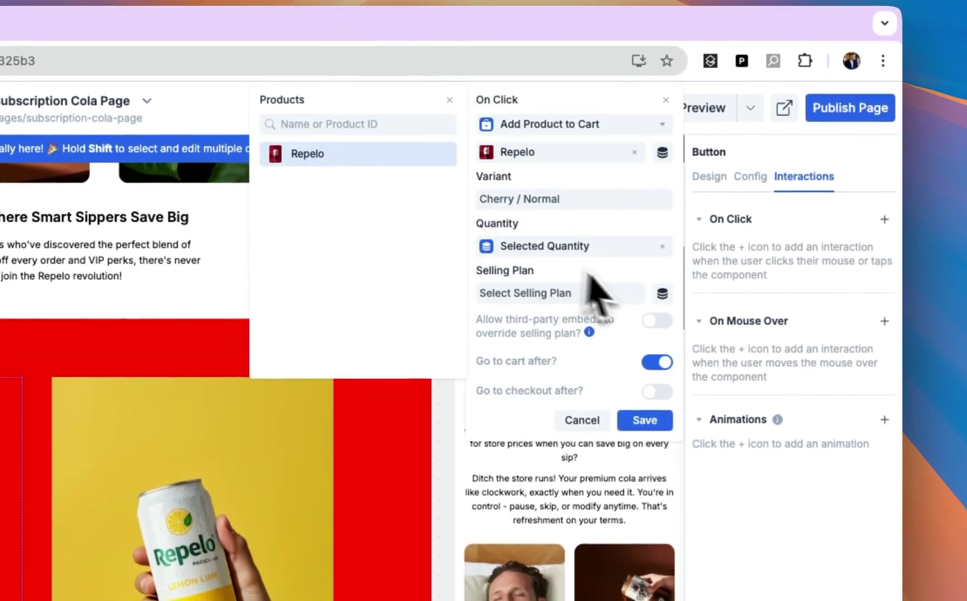
click(565, 295)
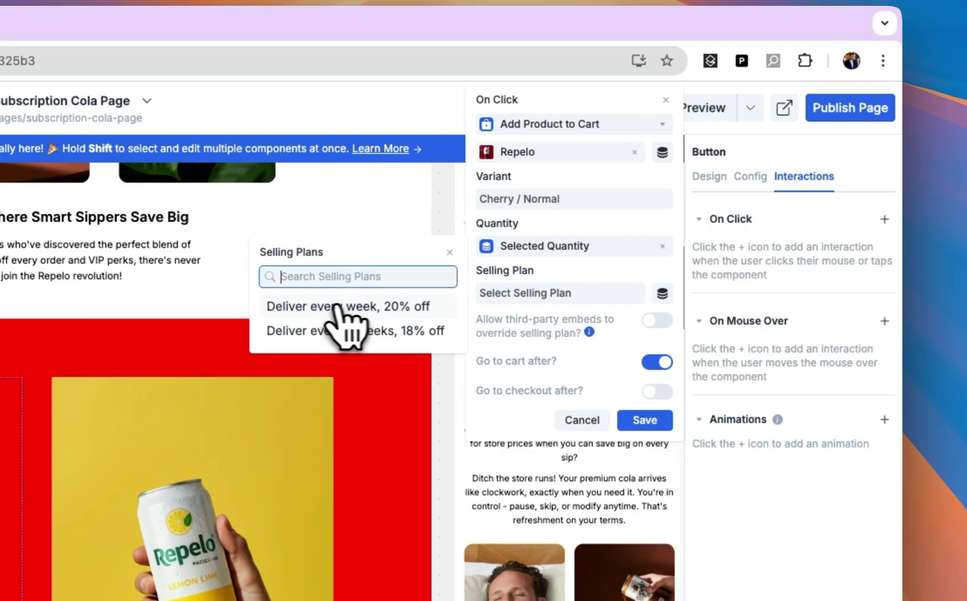
click(362, 307)
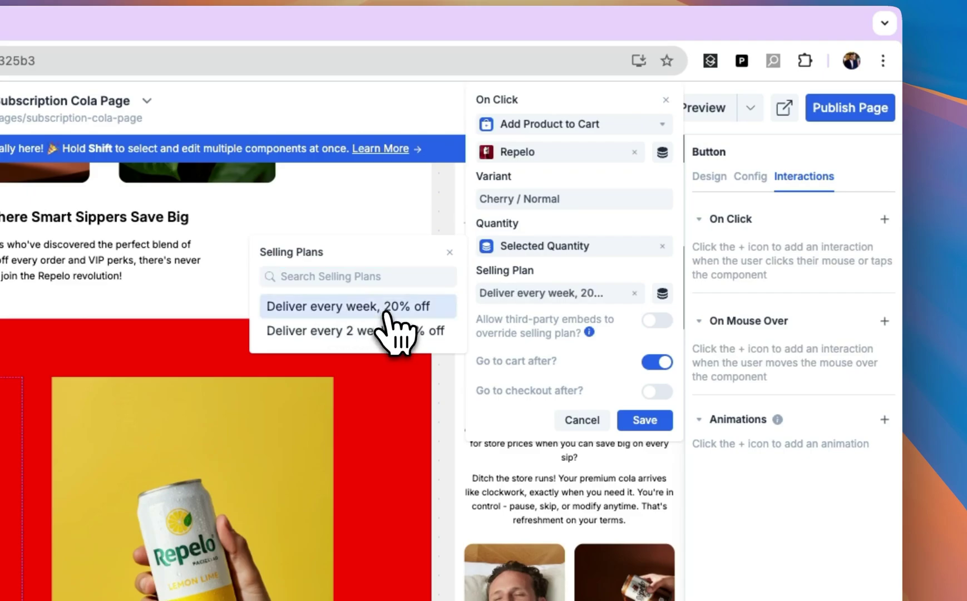
click(657, 391)
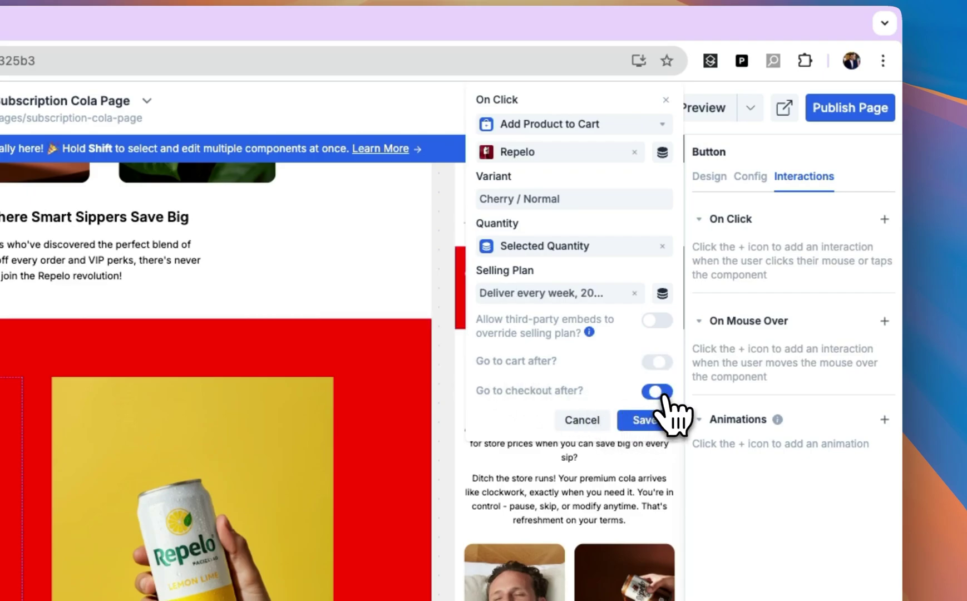
click(650, 418)
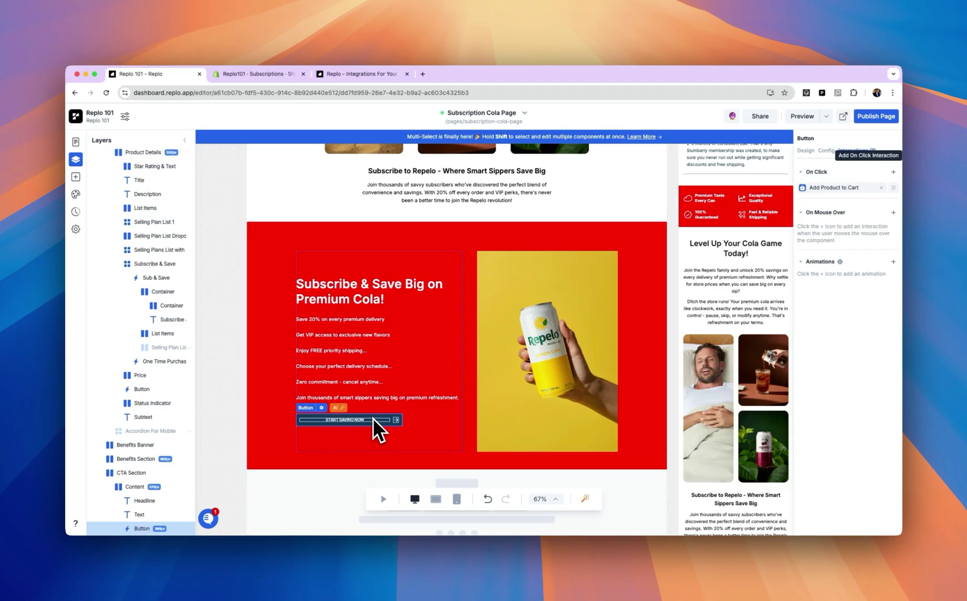
Step: Rewrite the red CTA section's copy with Replo AI to focus exclusively on the subscription offer
scroll(312, 300, down, 2)
click(292, 331)
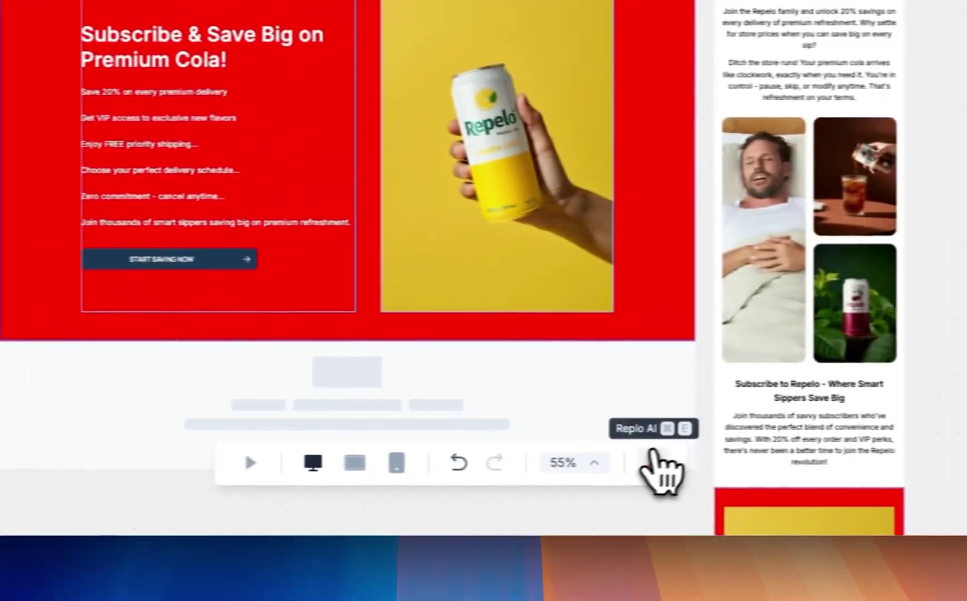
click(652, 452)
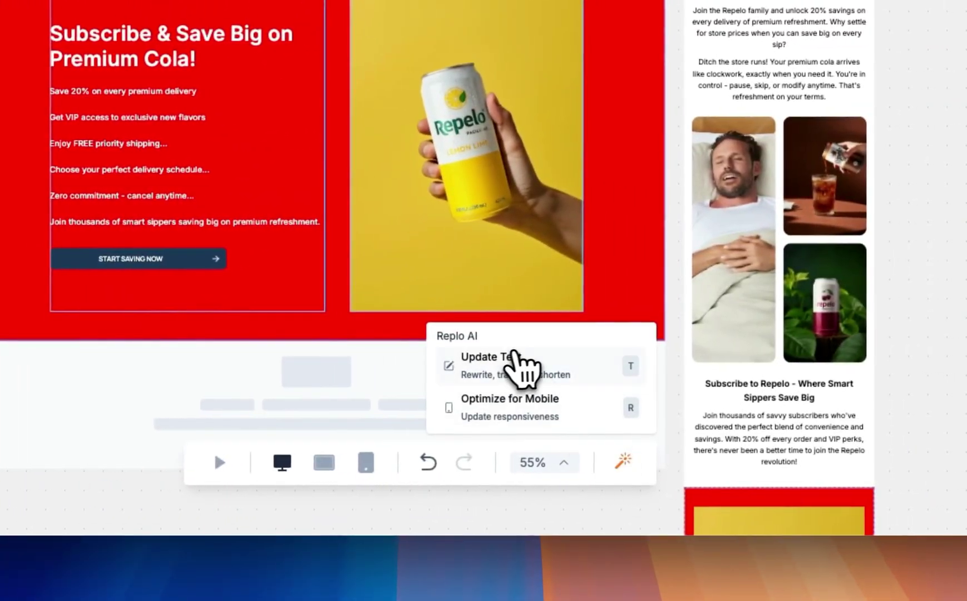
click(518, 368)
text(Focus exclusively on selling the subscription offer that delivers every 4 weeks for 20% off)
click(610, 409)
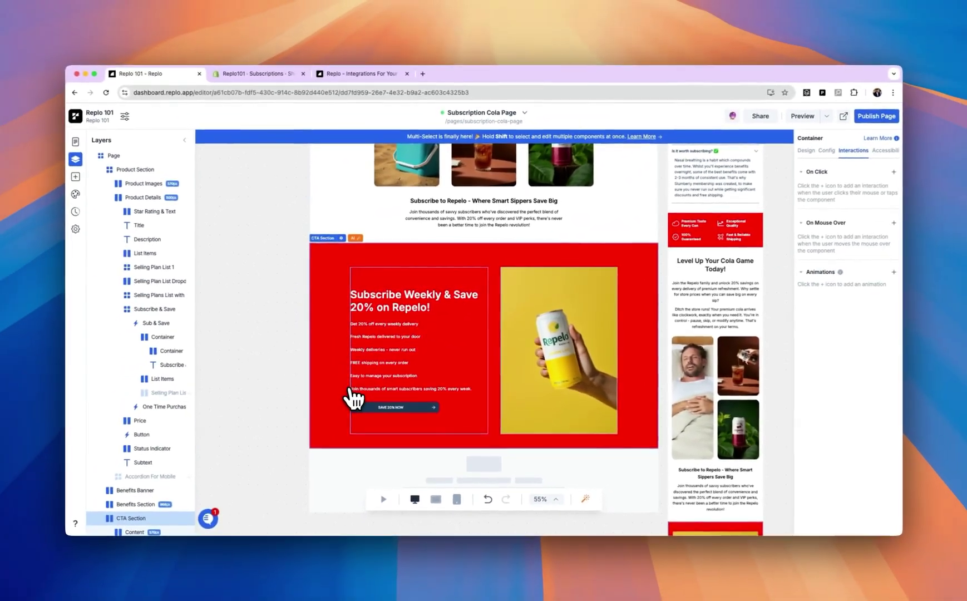
click(353, 392)
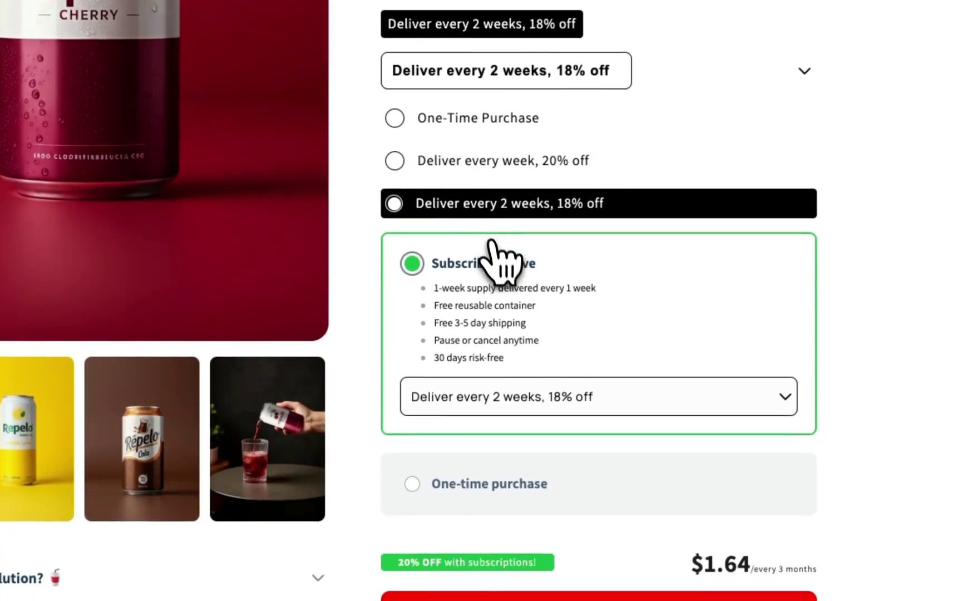
Step: In Preview, send Repelo on the every-2-weeks 18%-off plan to checkout
click(618, 396)
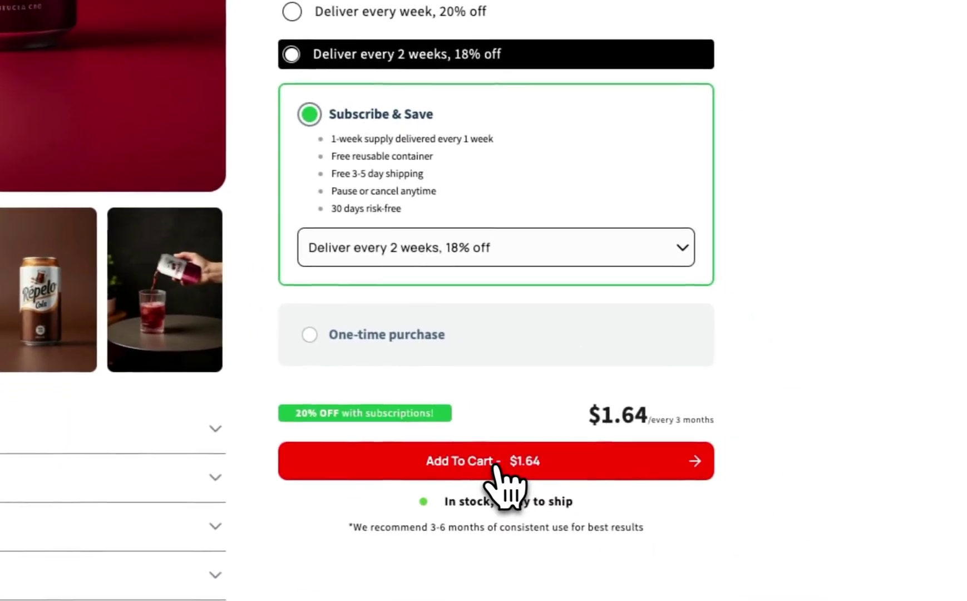
click(625, 453)
drag(332, 272, 538, 278)
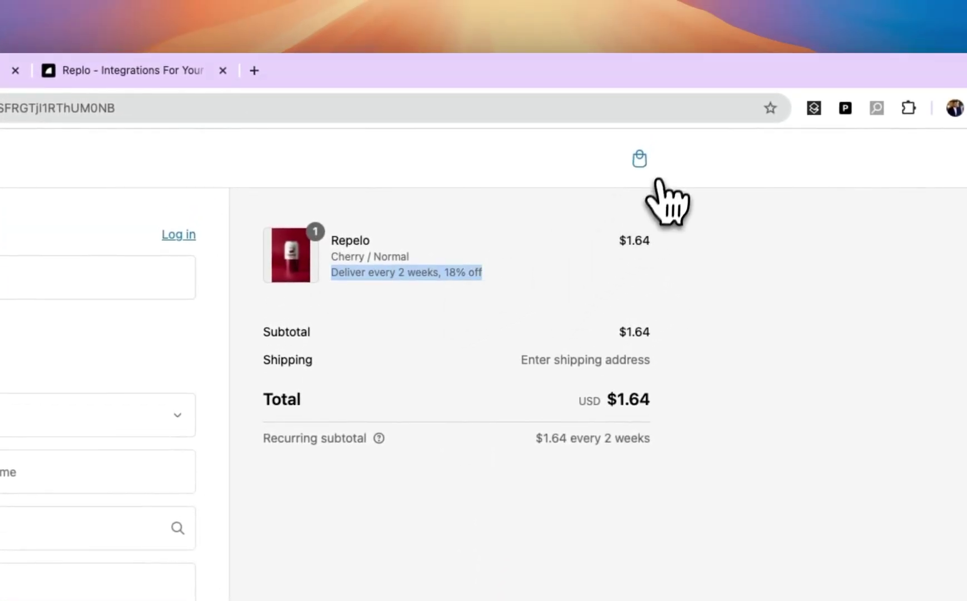
Step: Remove the test Repelo item from the cart
click(639, 159)
click(460, 426)
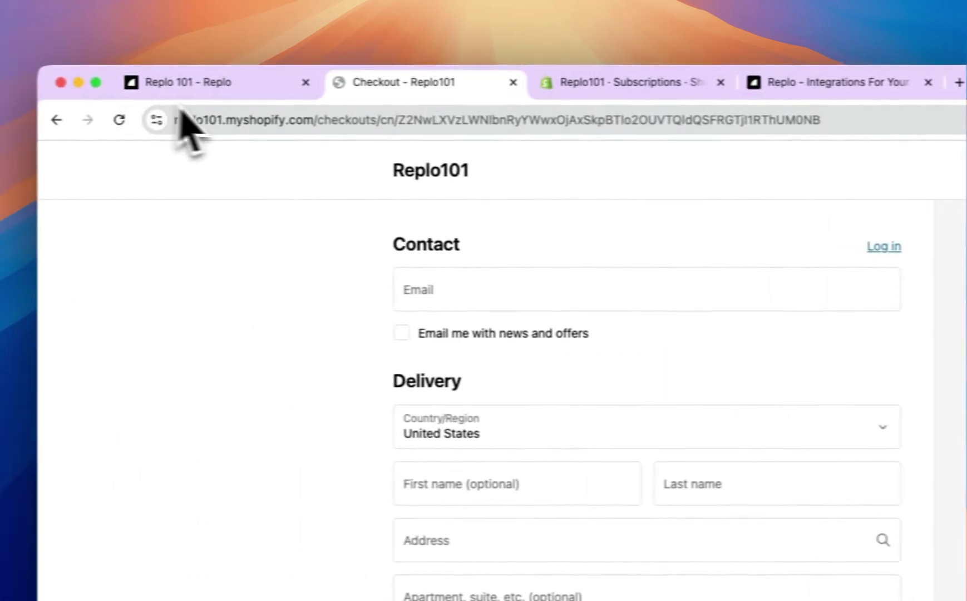
Step: Return to the Replo editor and review the published Subscription Cola Page canvas
click(194, 81)
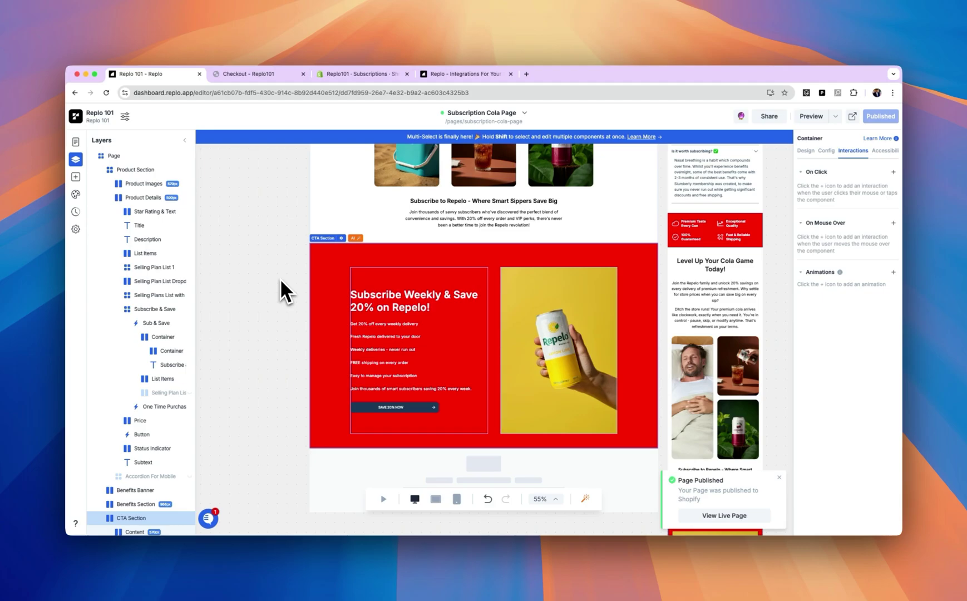
scroll(279, 278, up, 5)
scroll(274, 278, up, 5)
scroll(274, 279, up, 5)
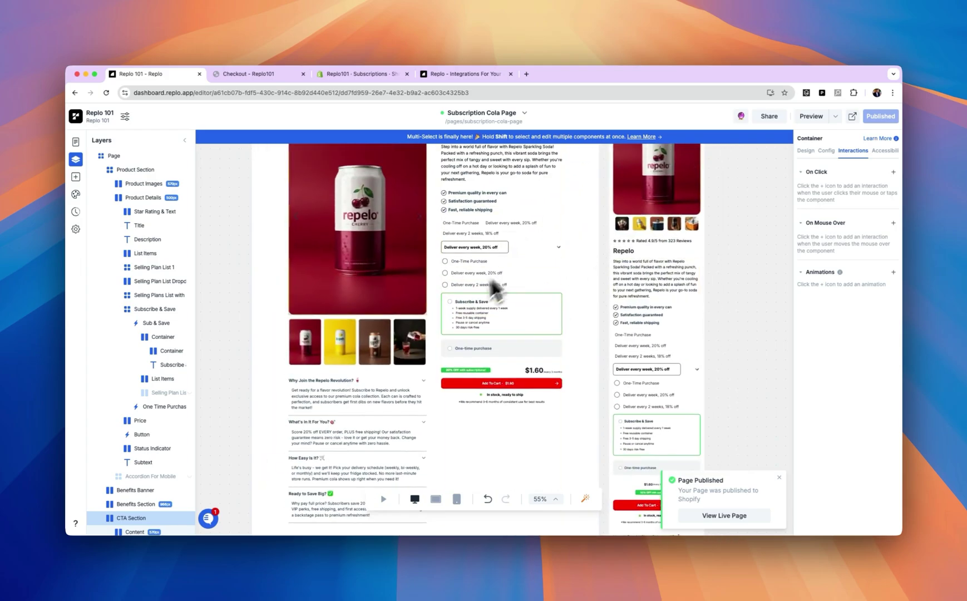
scroll(575, 283, down, 10)
scroll(574, 282, down, 5)
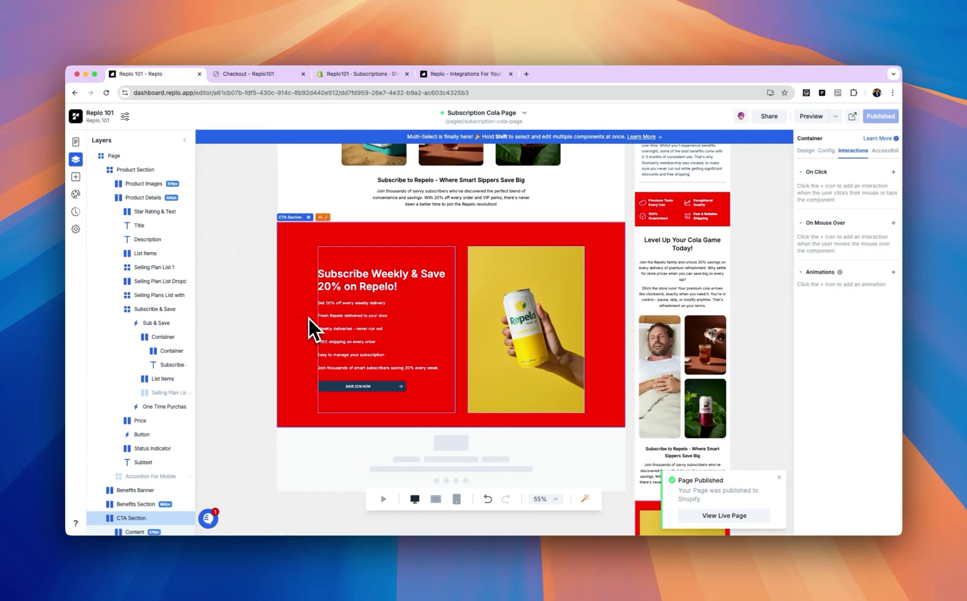